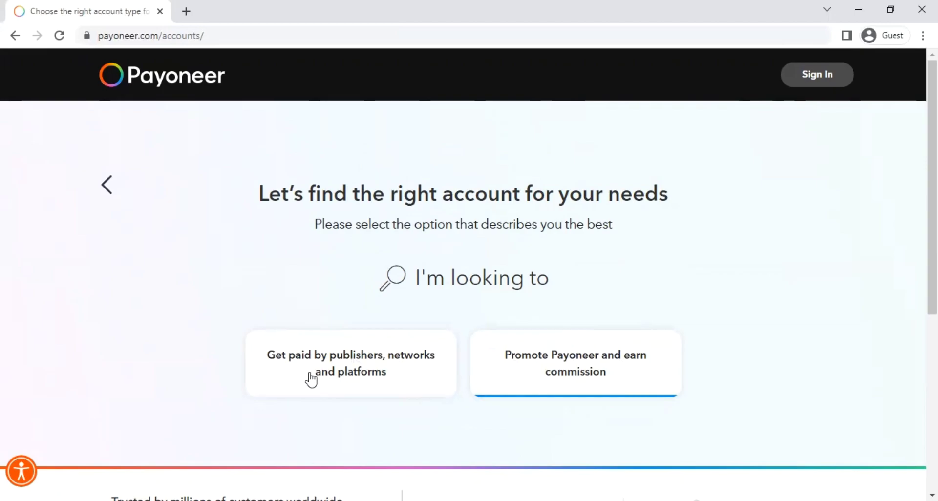
Step: Go back in the account finder, try the Individual option, then return to the account-type question
click(118, 191)
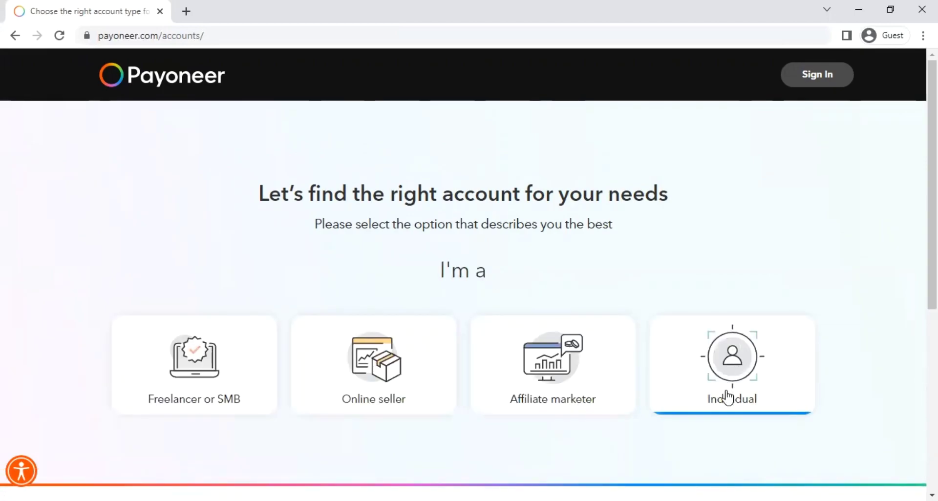
click(726, 394)
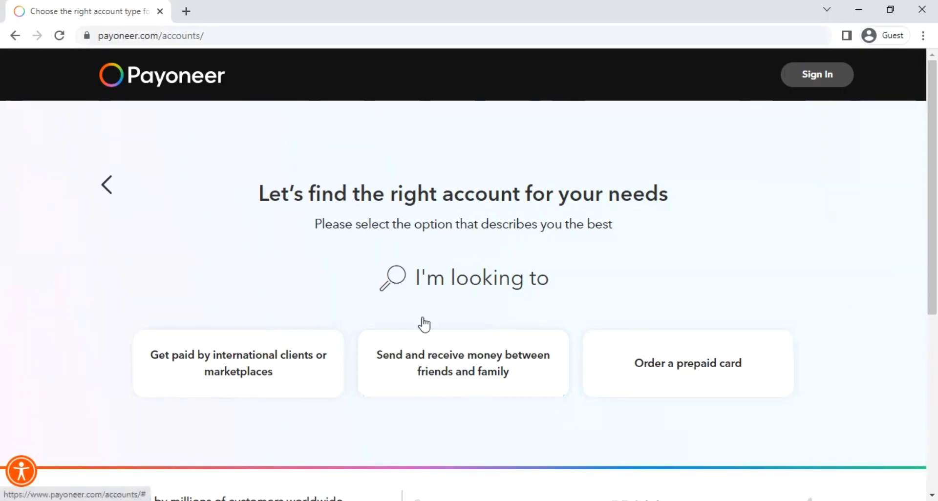
click(442, 357)
scroll(489, 385, down, 1)
scroll(439, 361, up, 1)
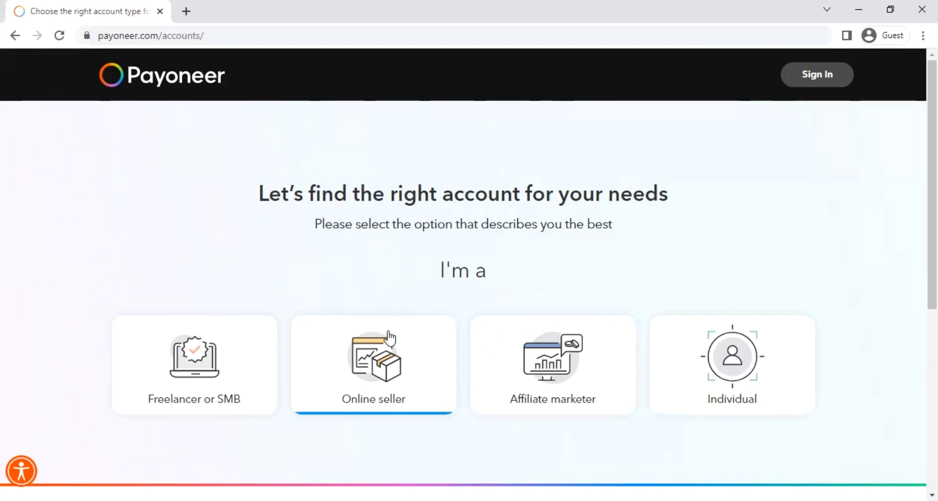
Step: Choose the Online seller account and getting paid by ecommerce marketplaces
click(390, 387)
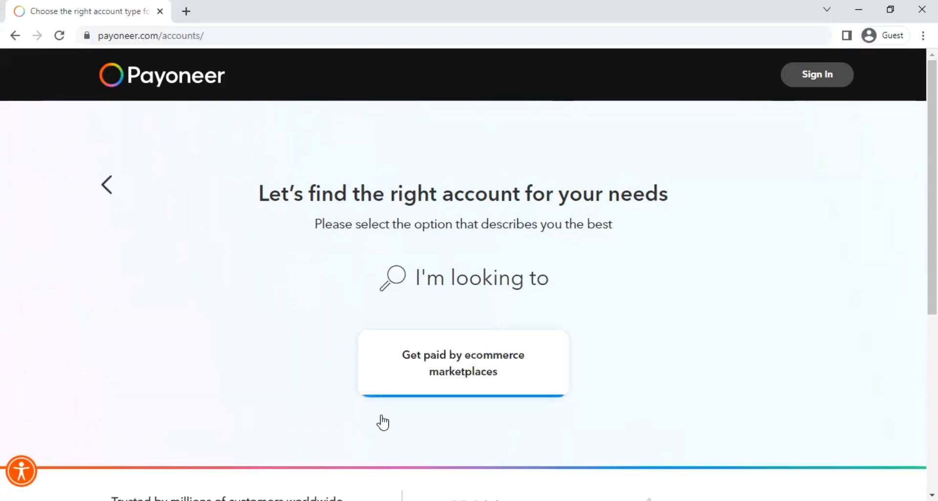
scroll(313, 303, down, 1)
scroll(444, 308, down, 1)
scroll(538, 398, up, 2)
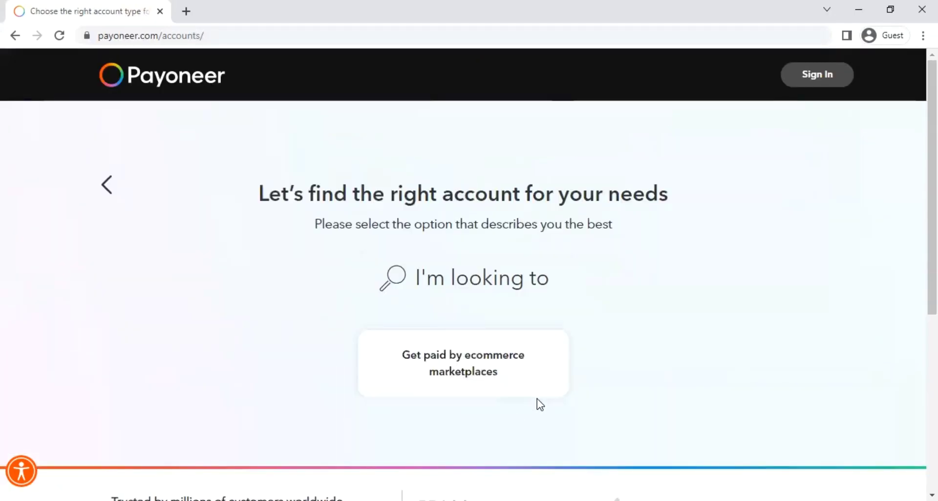
click(487, 370)
scroll(359, 306, down, 1)
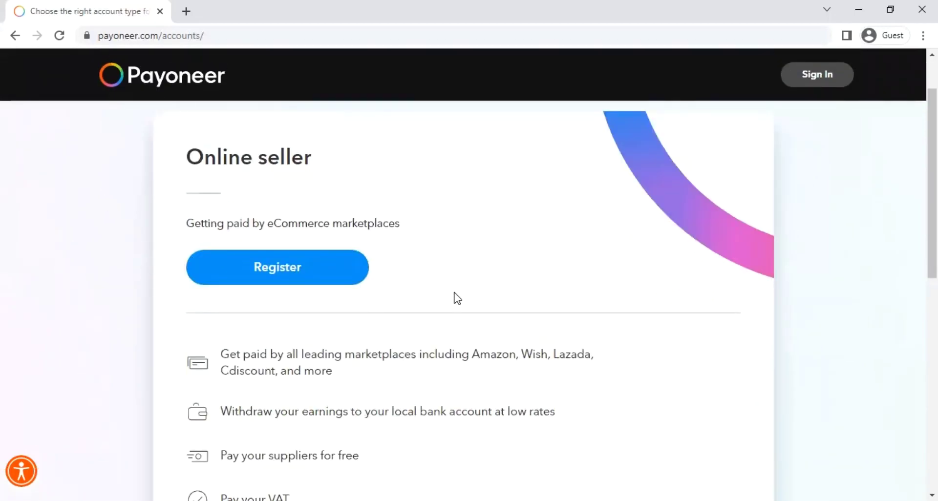
scroll(323, 343, up, 3)
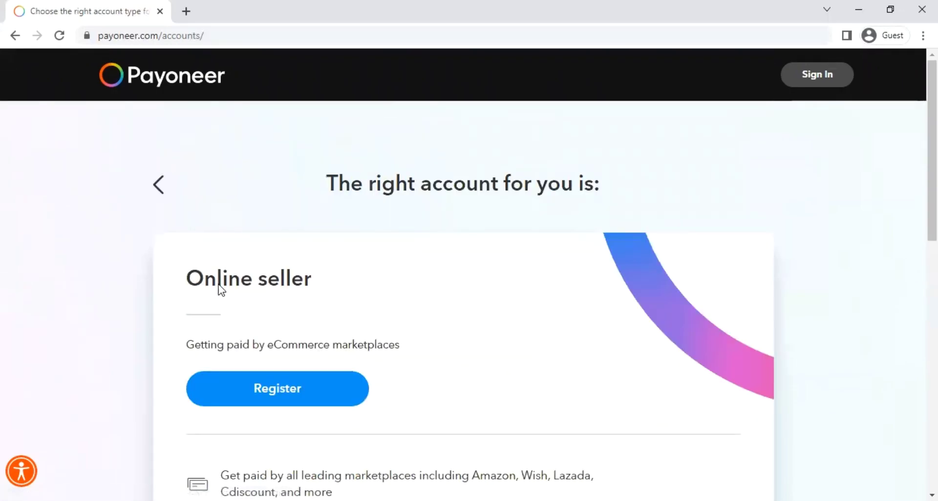
scroll(331, 335, down, 3)
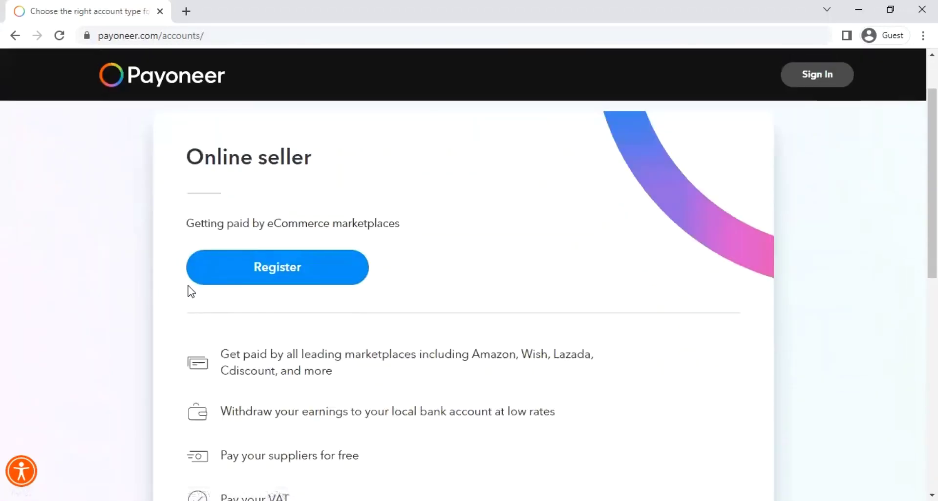
Step: Register for the recommended Online seller account and review the Getting Started form
click(327, 272)
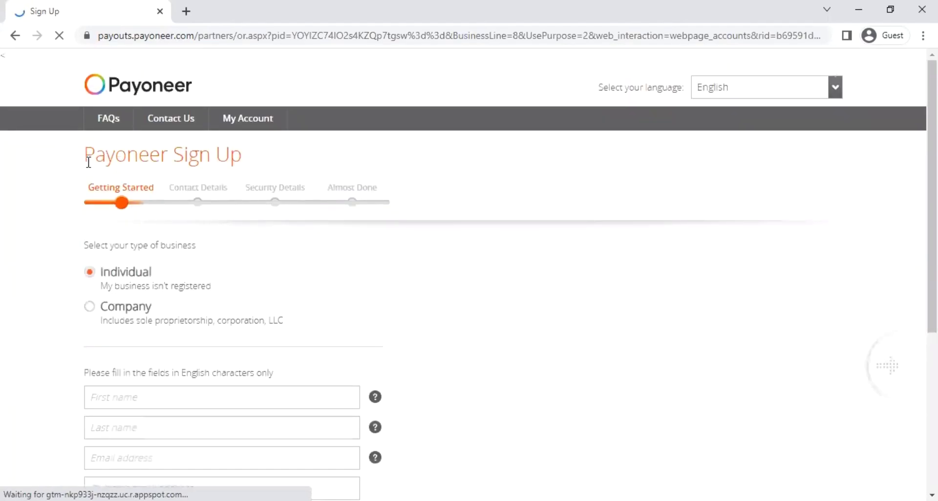
scroll(413, 199, down, 2)
scroll(381, 200, up, 2)
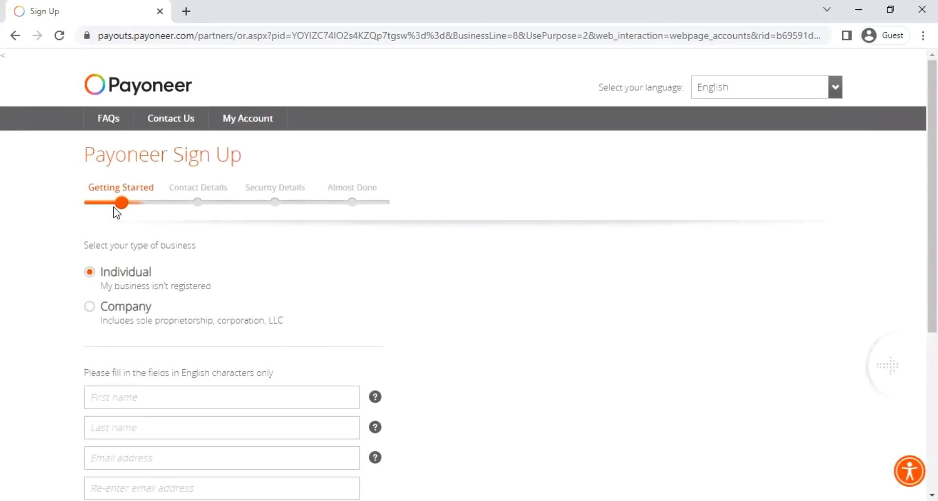
scroll(128, 270, down, 2)
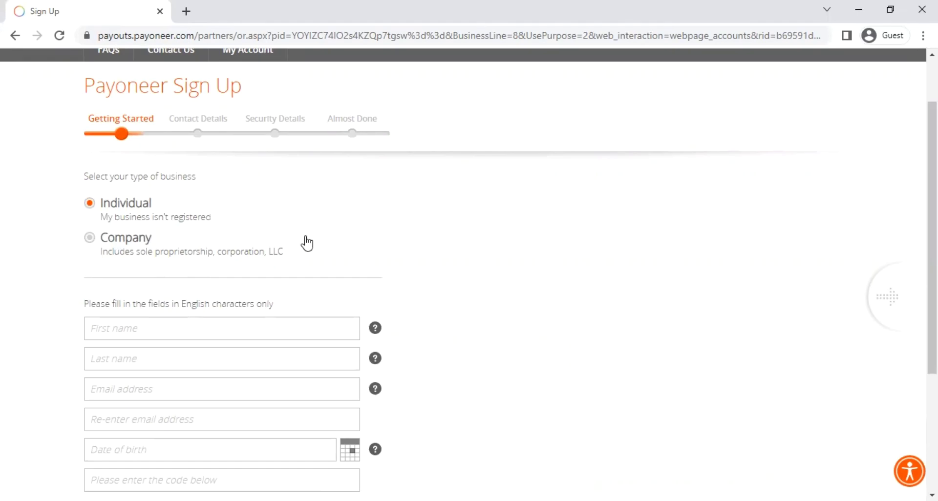
Step: Switch the business type to Company, enter the DBA field, and open the legal entity list
click(91, 238)
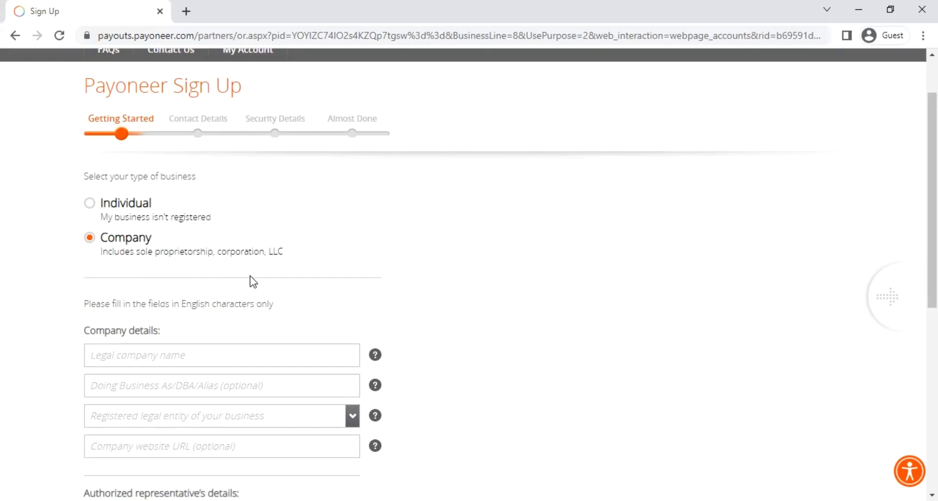
scroll(246, 280, down, 1)
scroll(127, 249, down, 4)
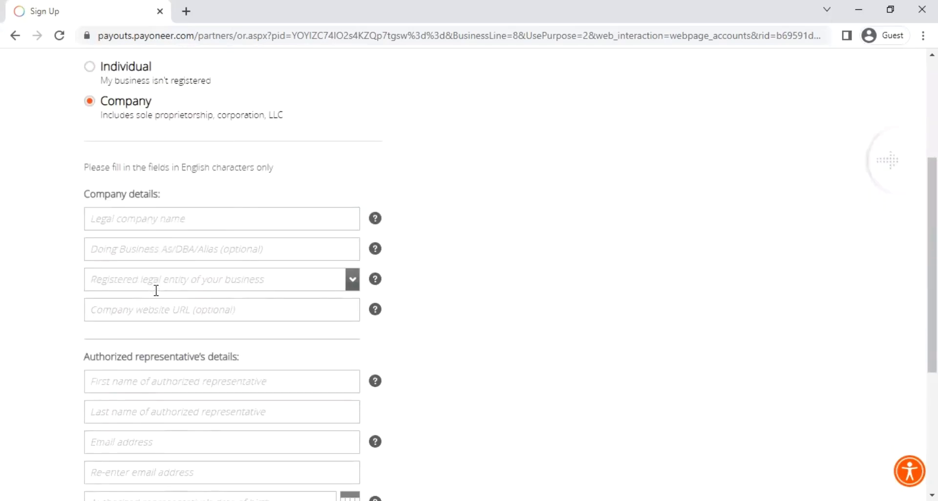
scroll(143, 275, up, 1)
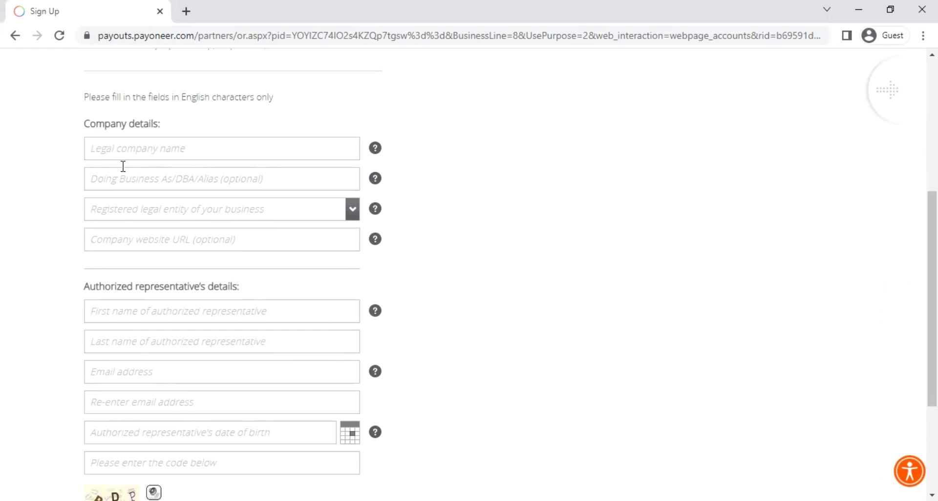
click(127, 185)
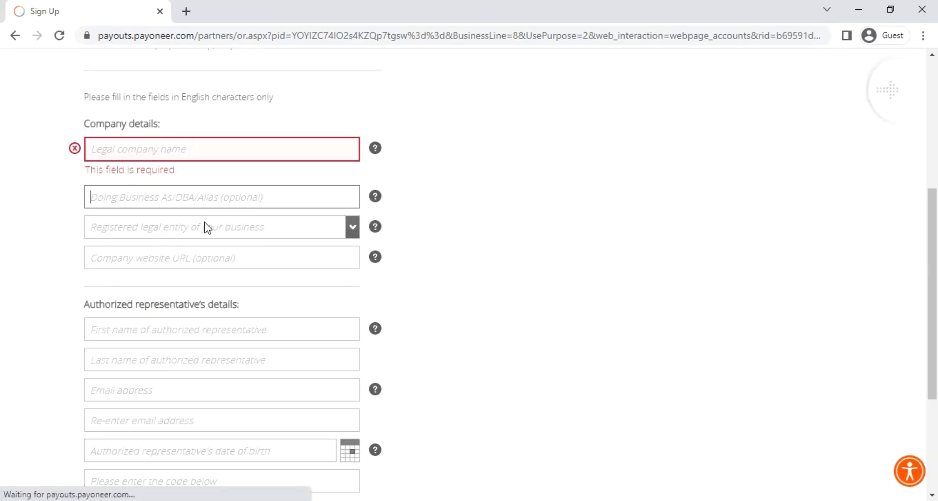
click(115, 233)
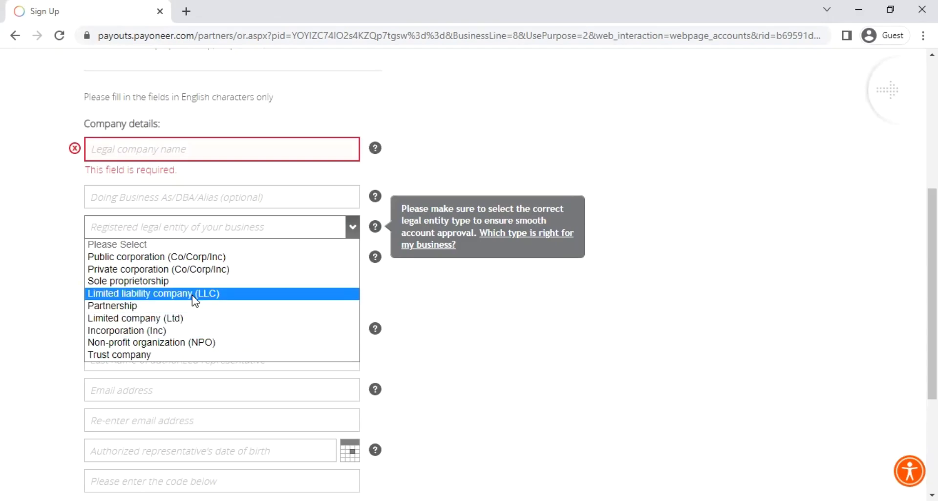
Step: Set the legal entity to Limited liability company (LLC) and enter the company website
click(195, 301)
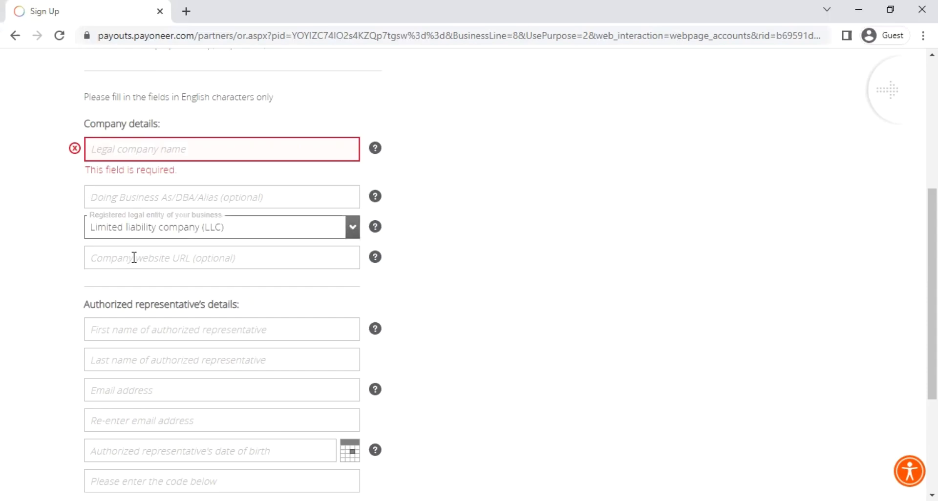
click(133, 257)
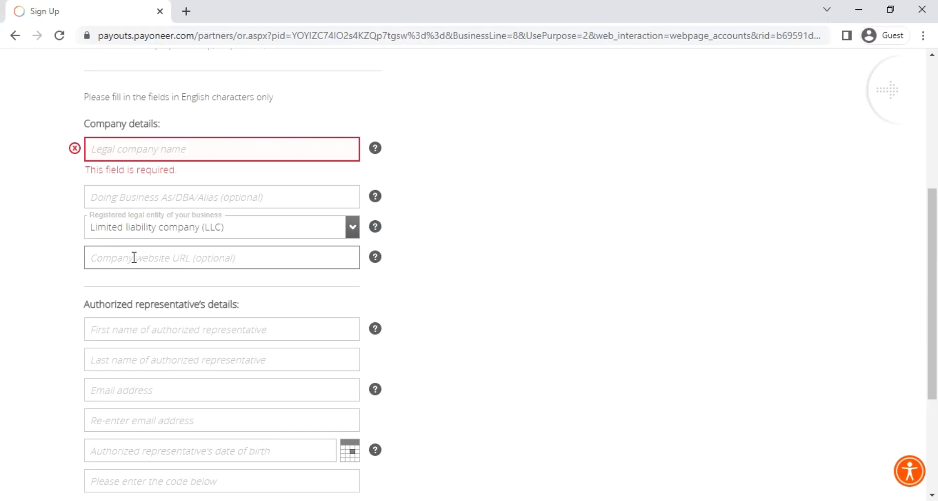
scroll(147, 312, down, 2)
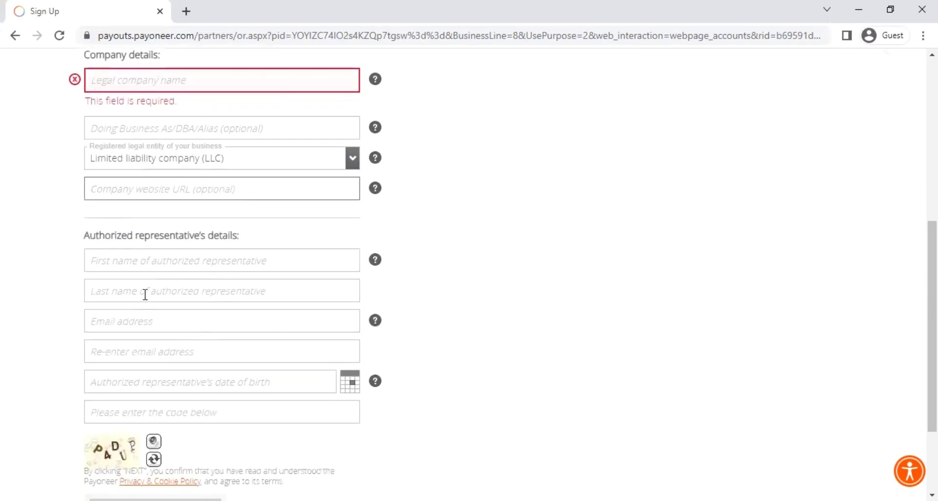
scroll(113, 275, down, 1)
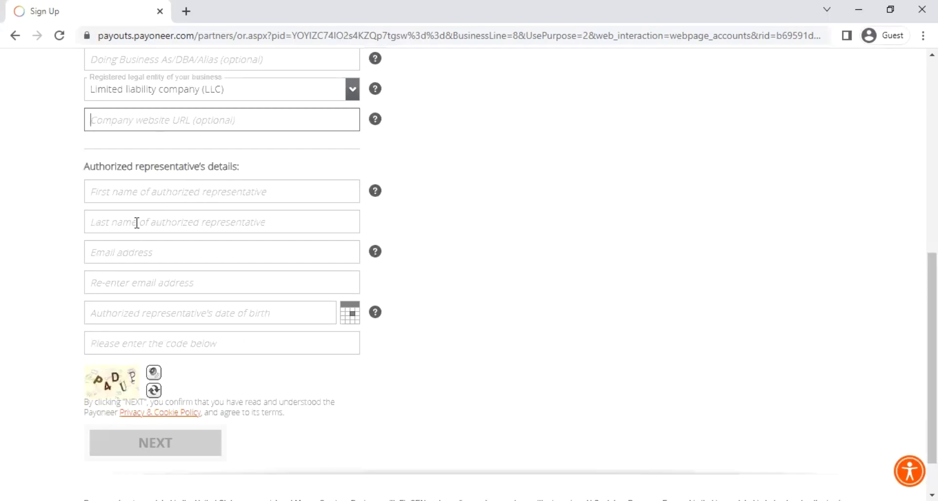
Step: Fill in the representative's first name, last name, email address and its confirmation
click(273, 192)
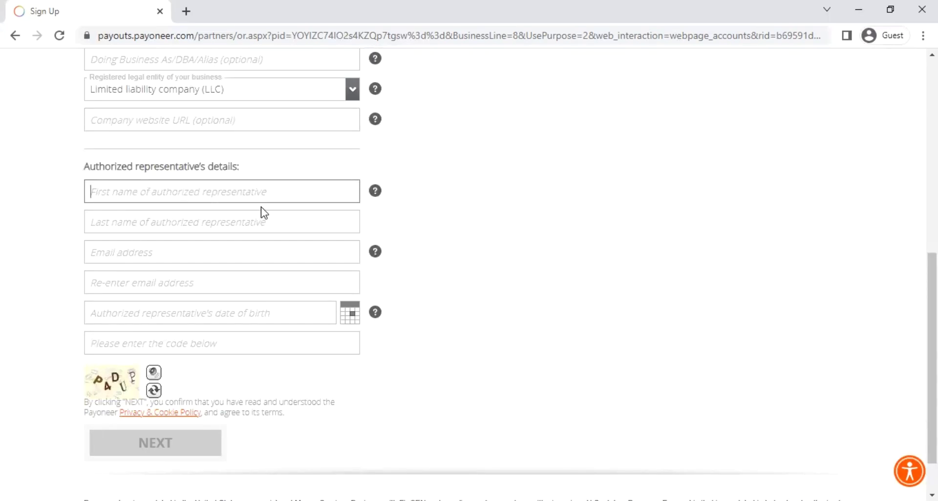
click(214, 223)
click(190, 272)
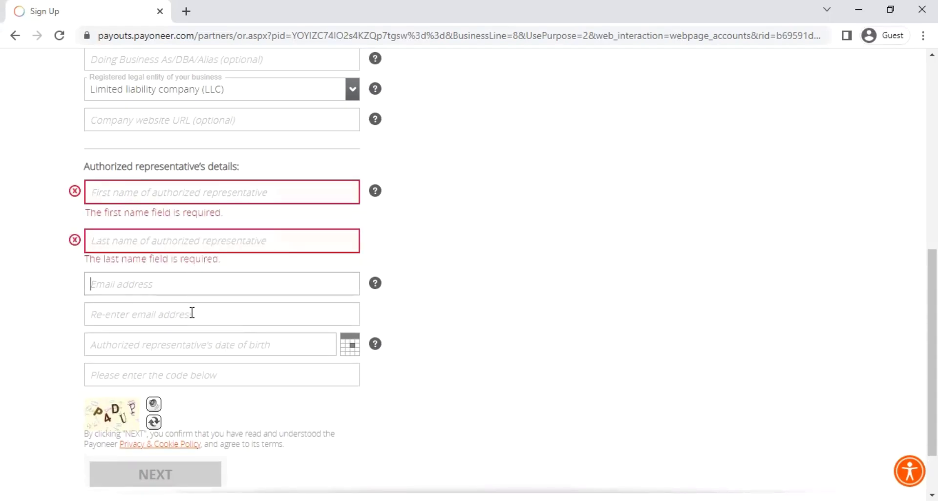
scroll(188, 332, down, 2)
click(221, 275)
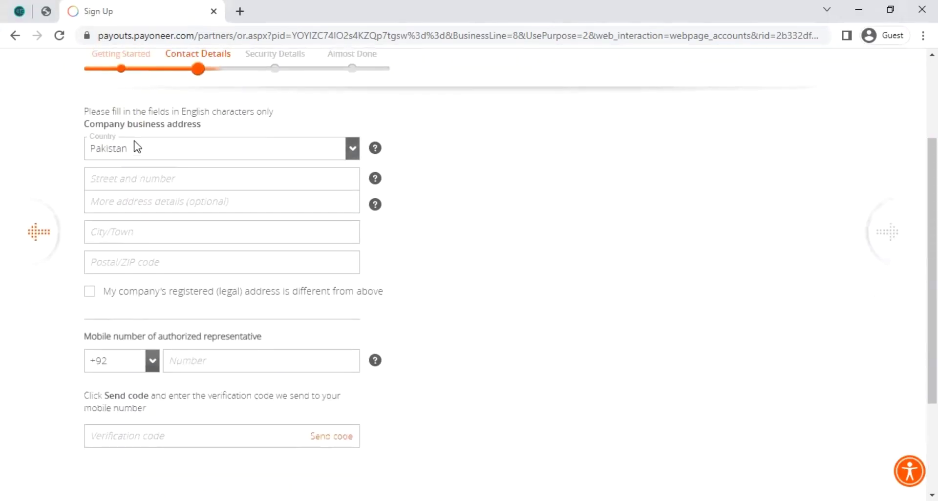
scroll(142, 147, up, 2)
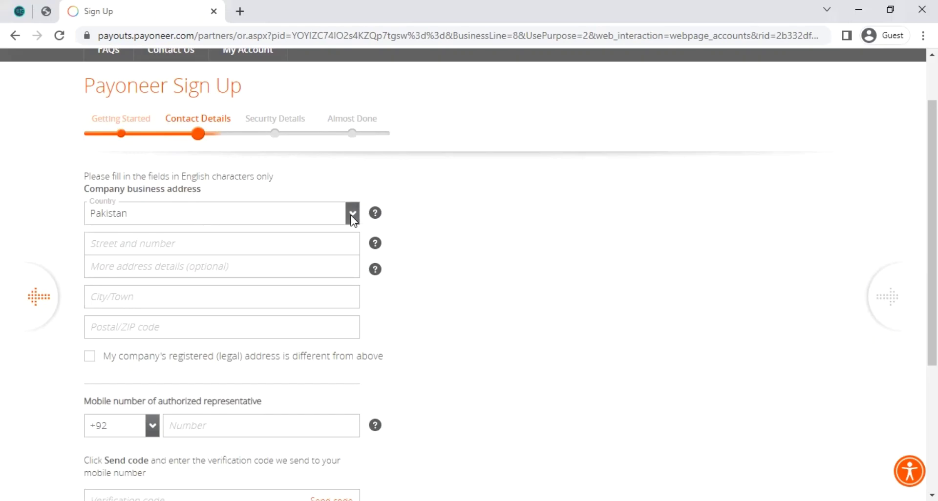
Step: Set the business address country to United States of America
click(352, 217)
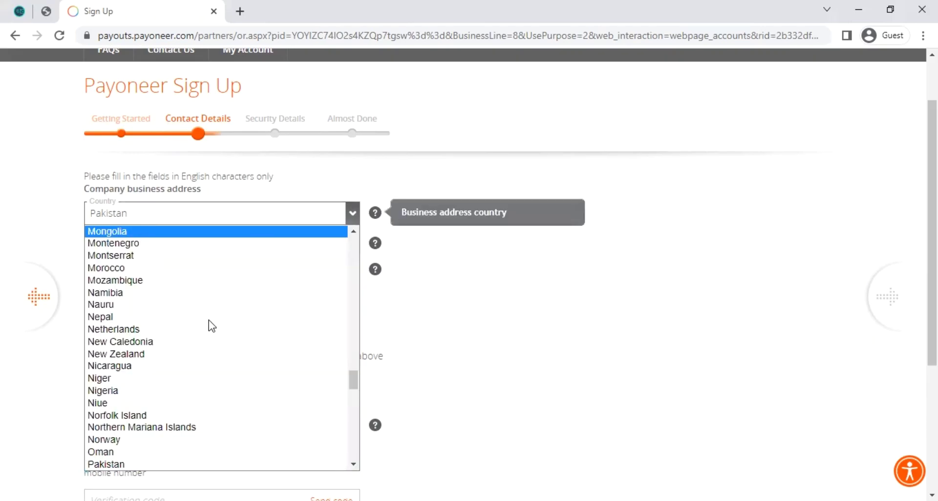
scroll(192, 336, down, 1)
scroll(191, 336, up, 10)
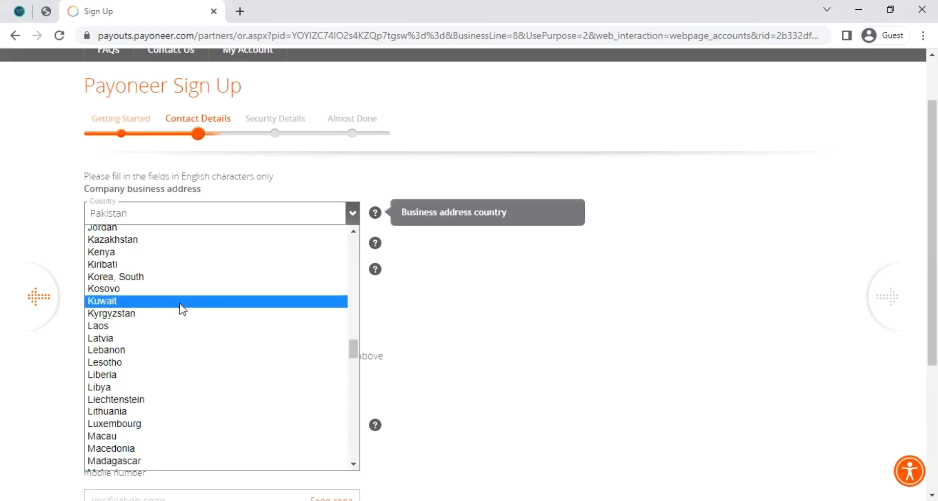
key(u)
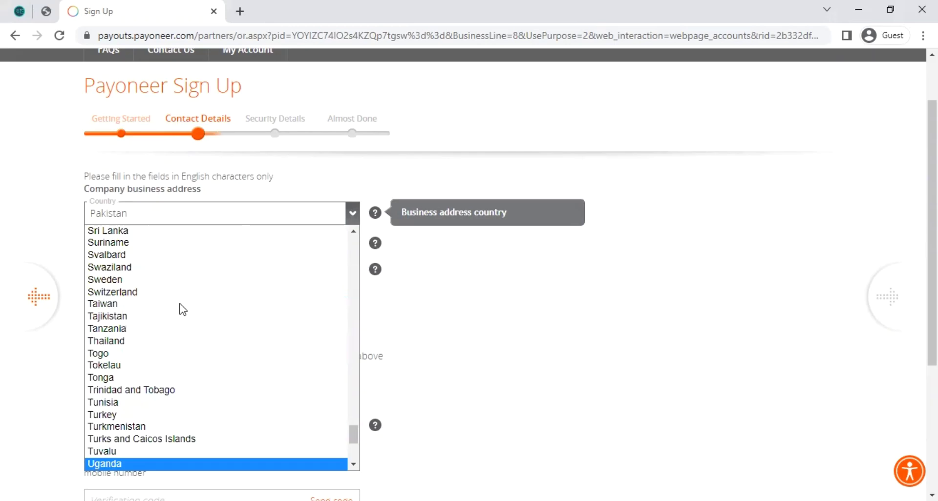
key(u)
key(u)
key(u)
key(u)
key(u)
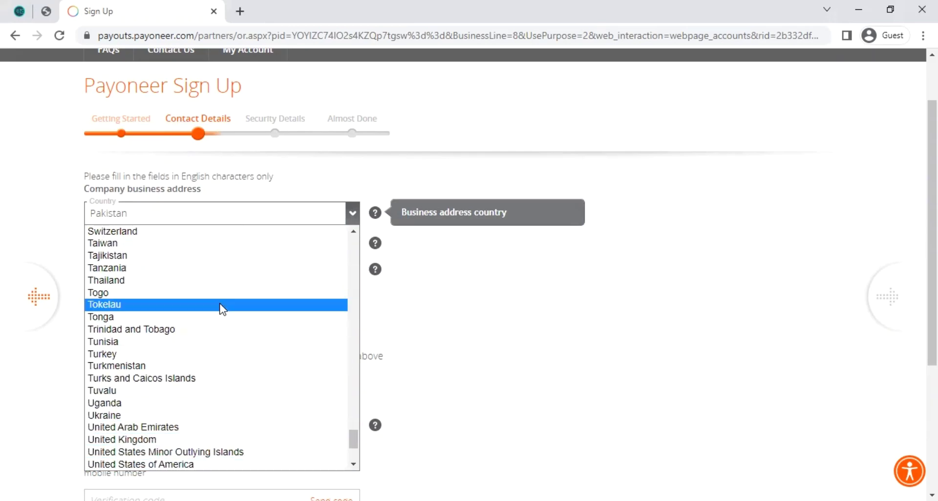
click(180, 465)
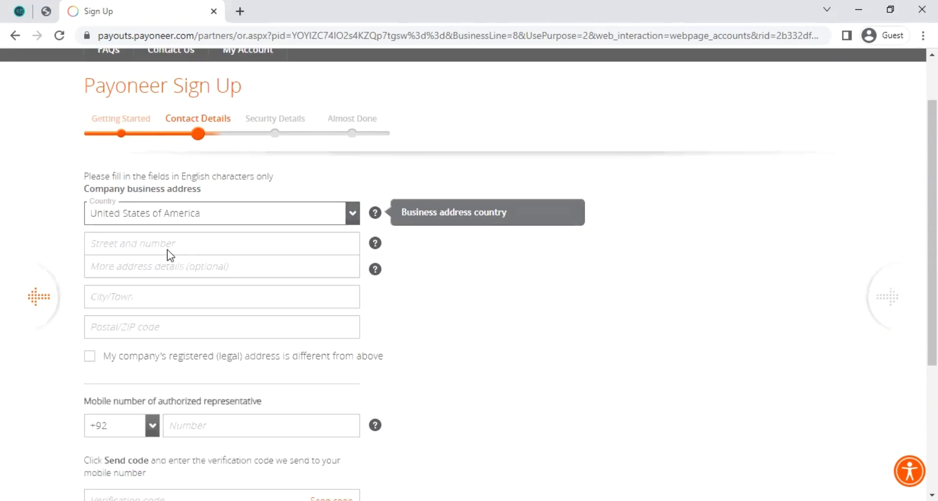
click(169, 247)
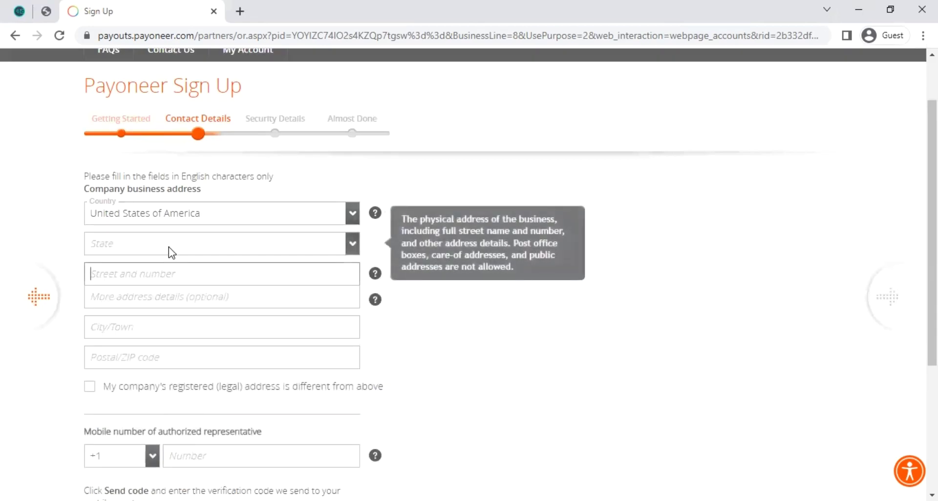
Step: Choose Texas as the business address state
click(350, 246)
key(t)
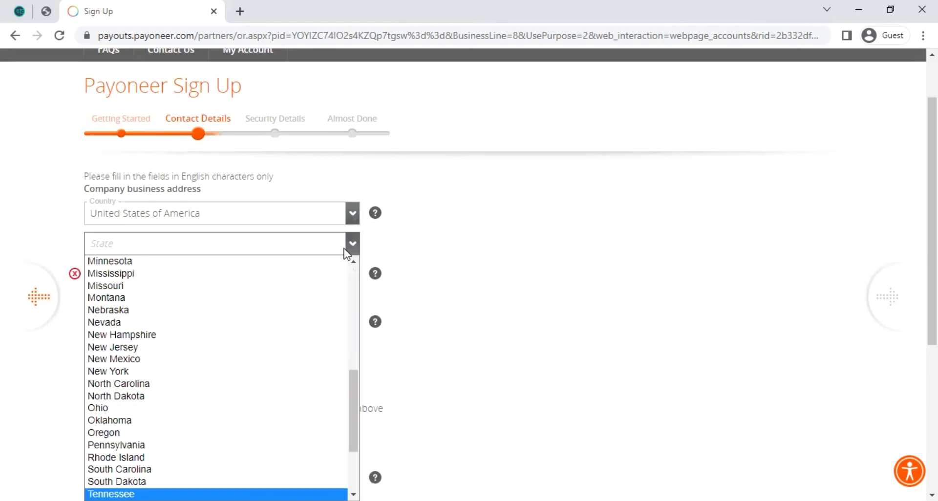
key(Down)
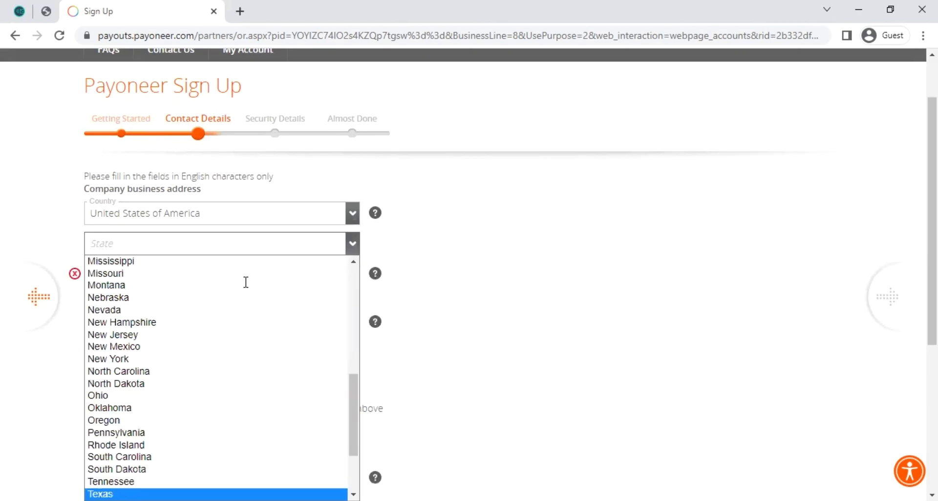
key(Return)
scroll(317, 244, down, 1)
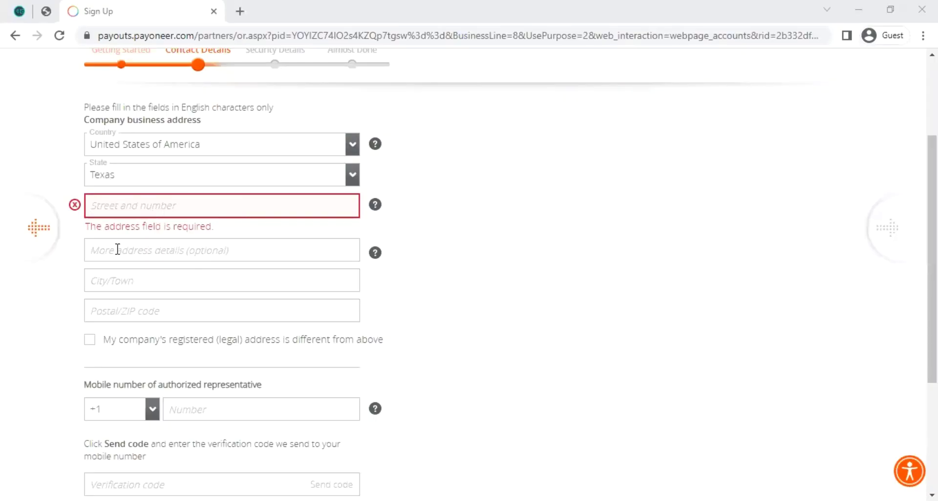
scroll(151, 224, down, 1)
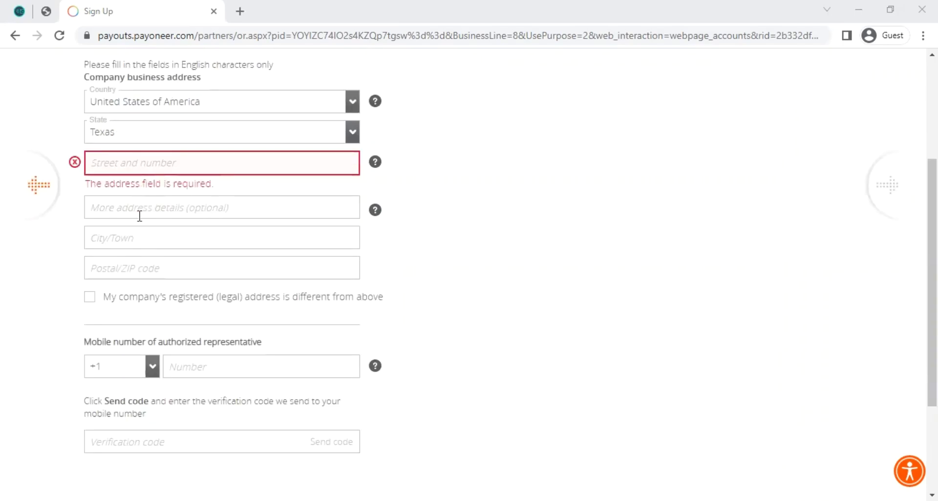
scroll(140, 215, down, 2)
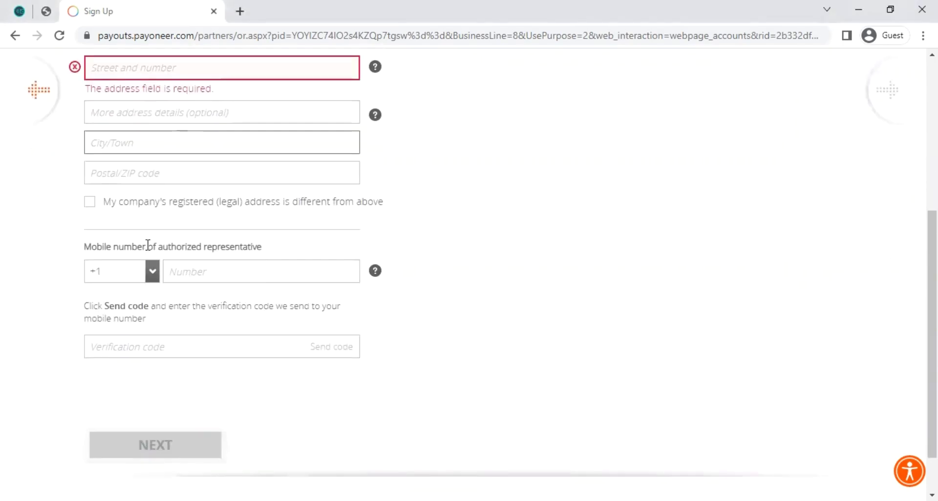
Step: Enter the postal code, leaving the legal address marked as the same
click(157, 172)
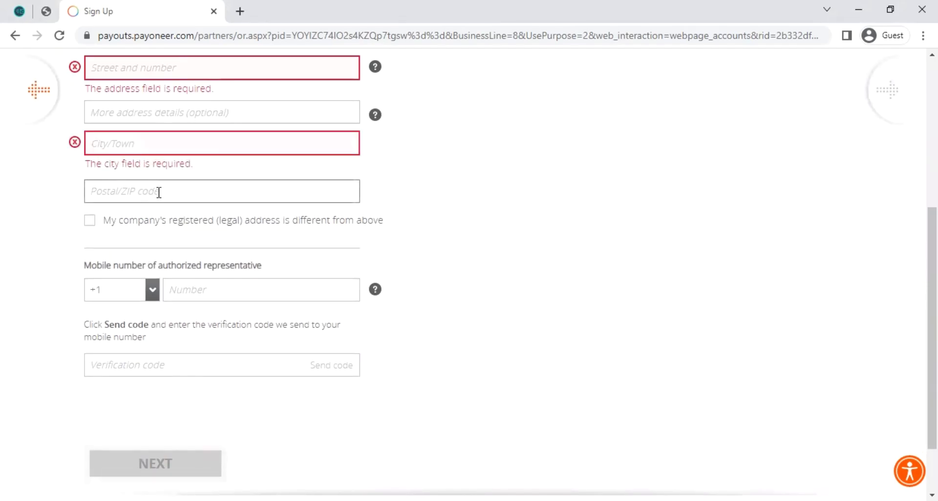
scroll(207, 207, up, 3)
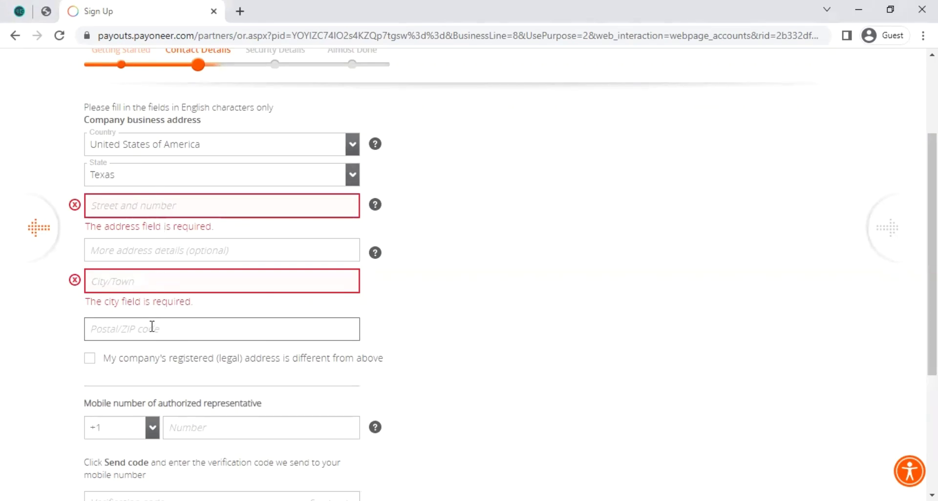
scroll(134, 293, down, 1)
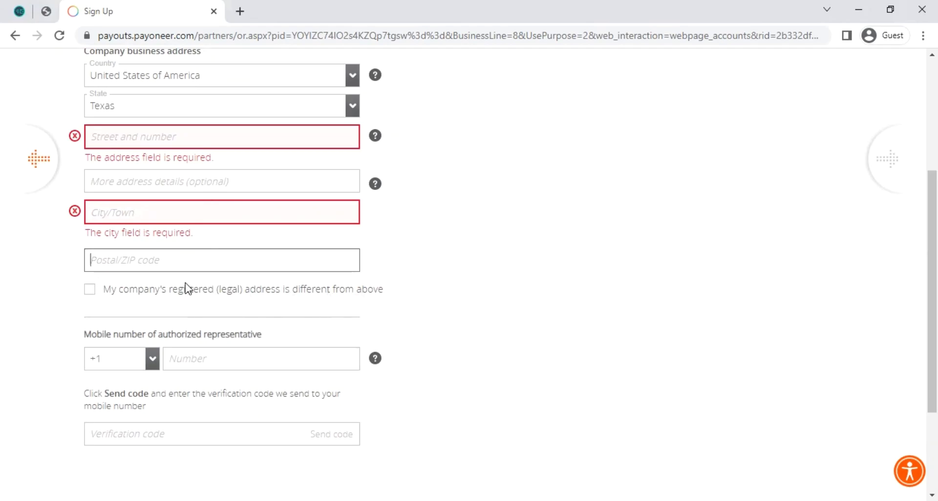
click(83, 291)
click(89, 307)
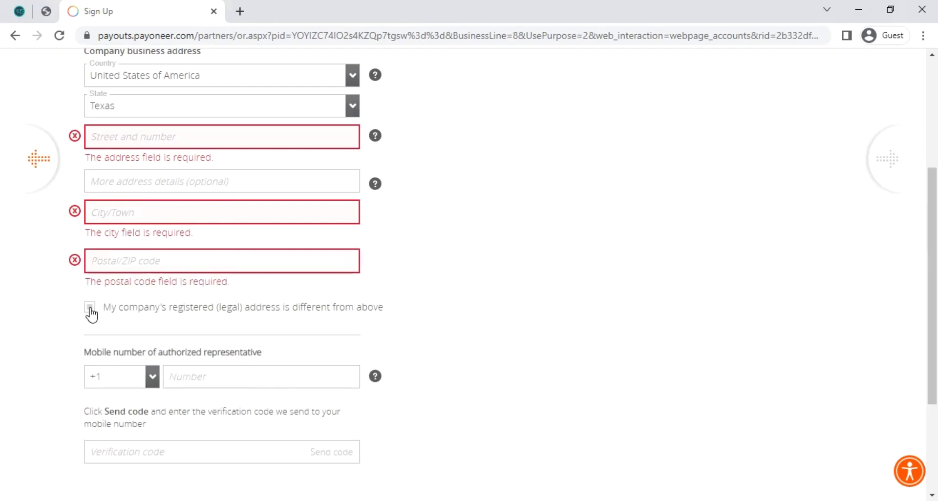
click(90, 307)
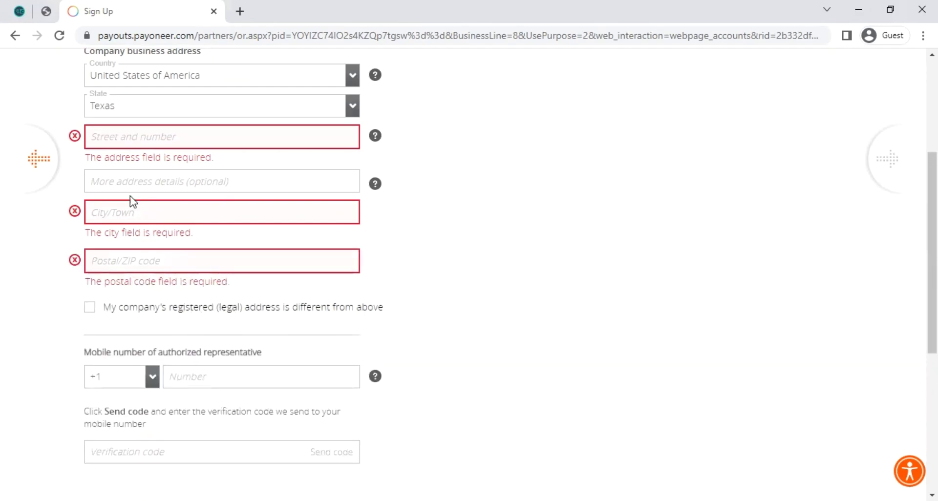
Step: Enter the representative's mobile number and move to the verification code field
scroll(126, 248, up, 1)
scroll(127, 250, down, 2)
scroll(126, 250, down, 1)
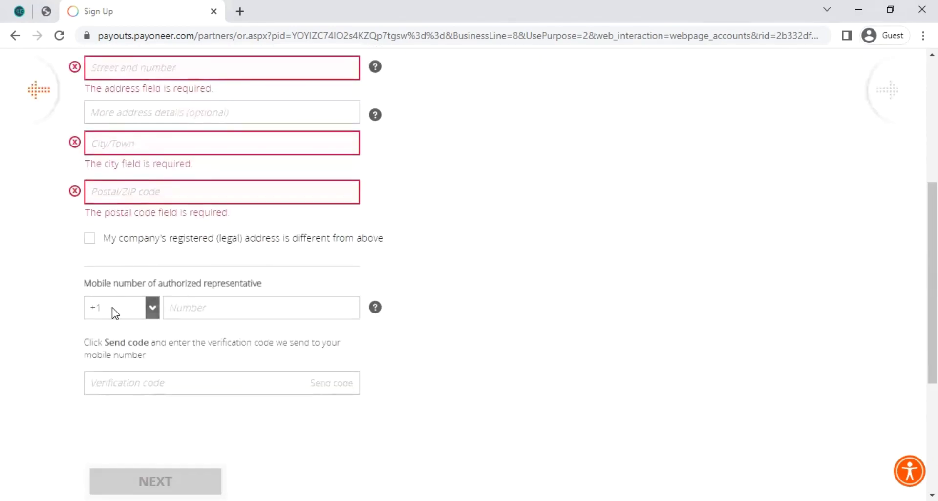
click(190, 308)
scroll(204, 339, down, 1)
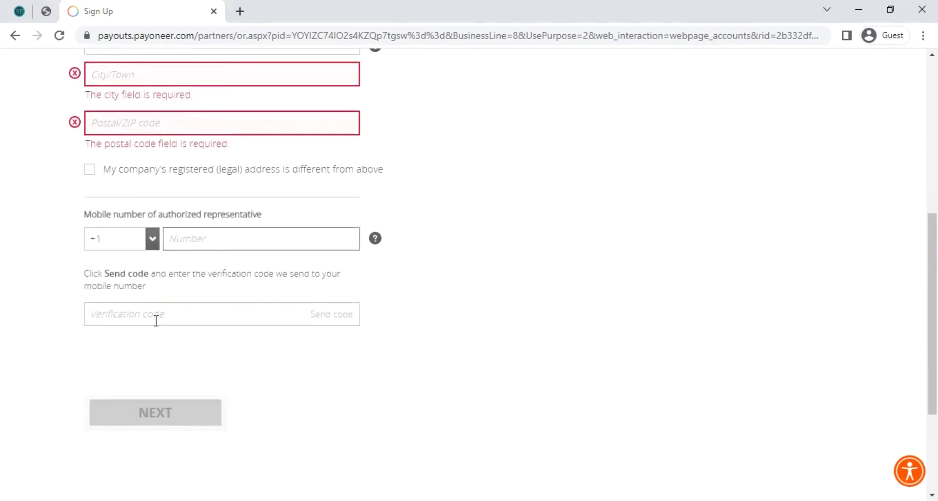
click(160, 320)
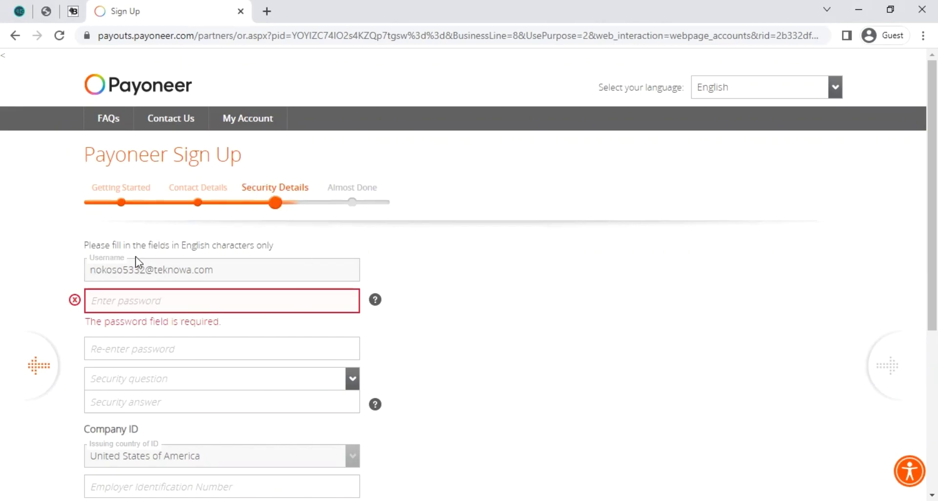
Step: Type the account password in the Enter password field and move to the confirmation field
scroll(134, 256, down, 1)
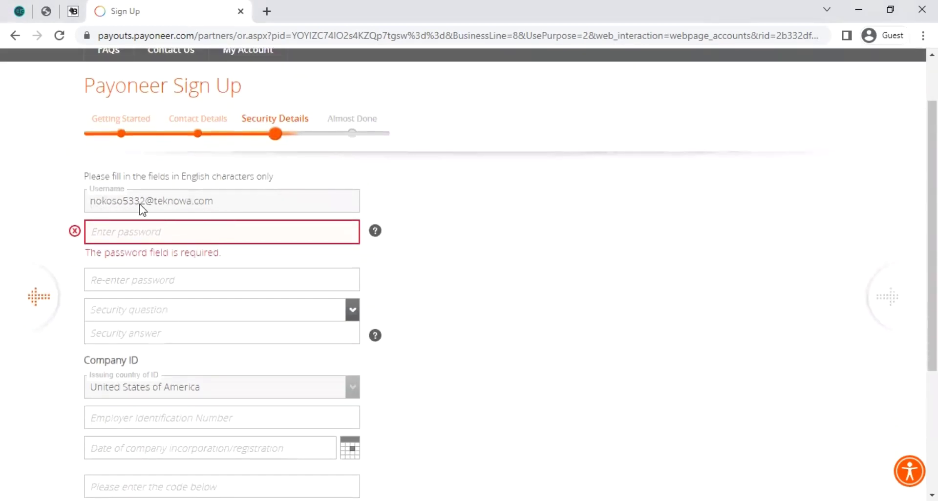
scroll(274, 215, down, 2)
click(141, 97)
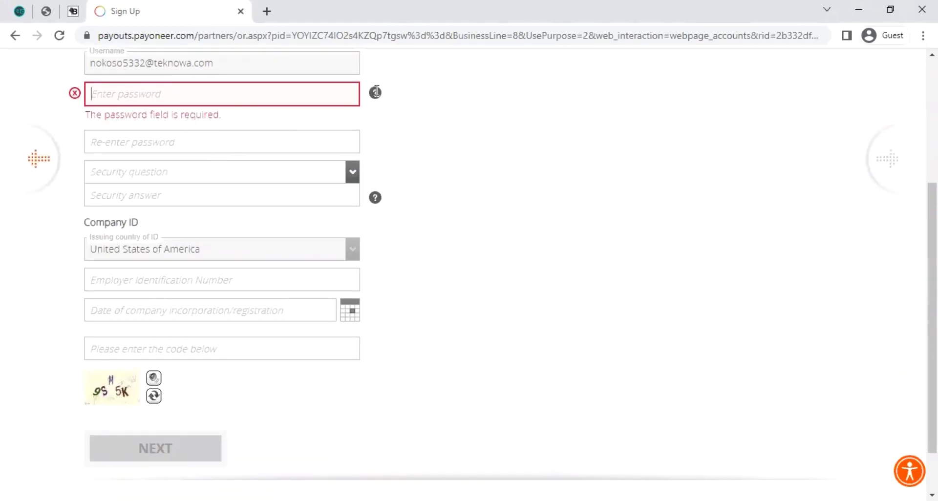
mouse_move(376, 95)
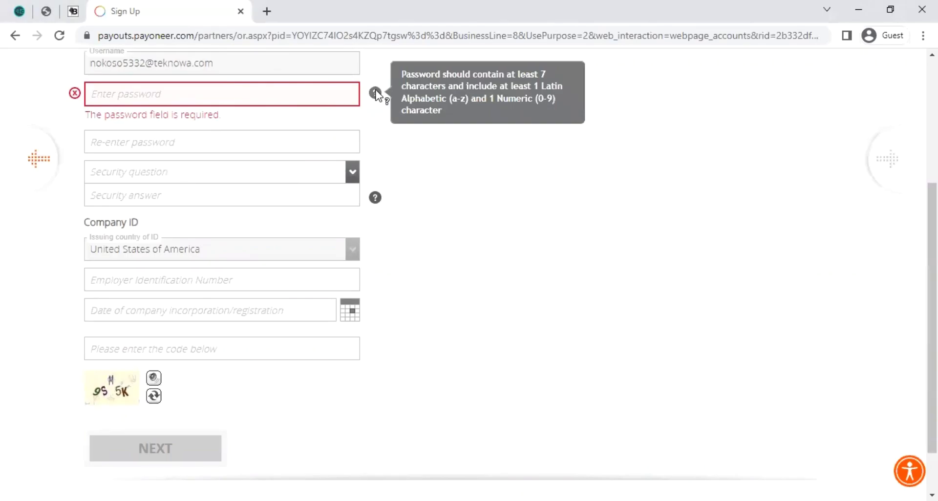
text(*******)
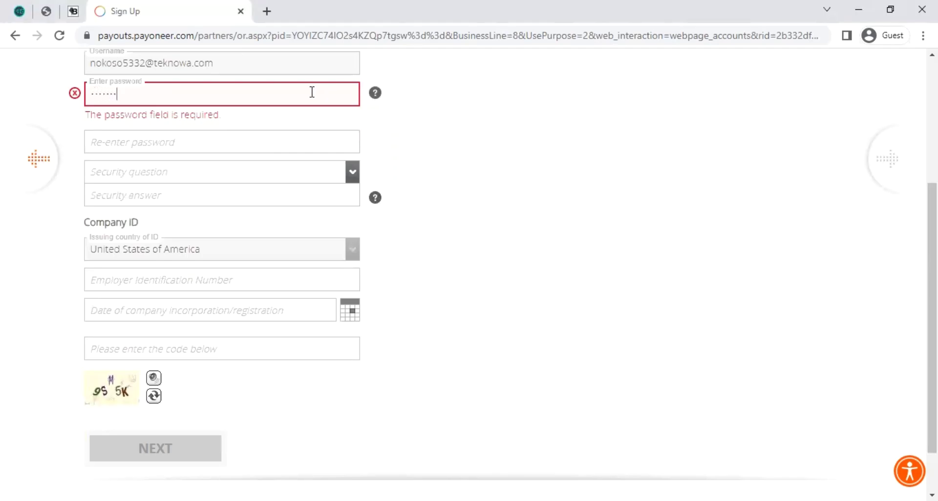
text(*****)
click(295, 140)
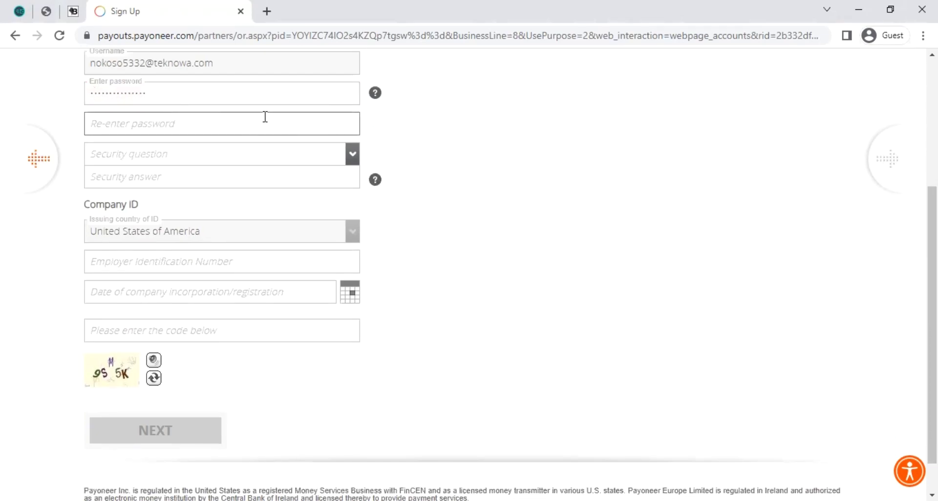
click(336, 165)
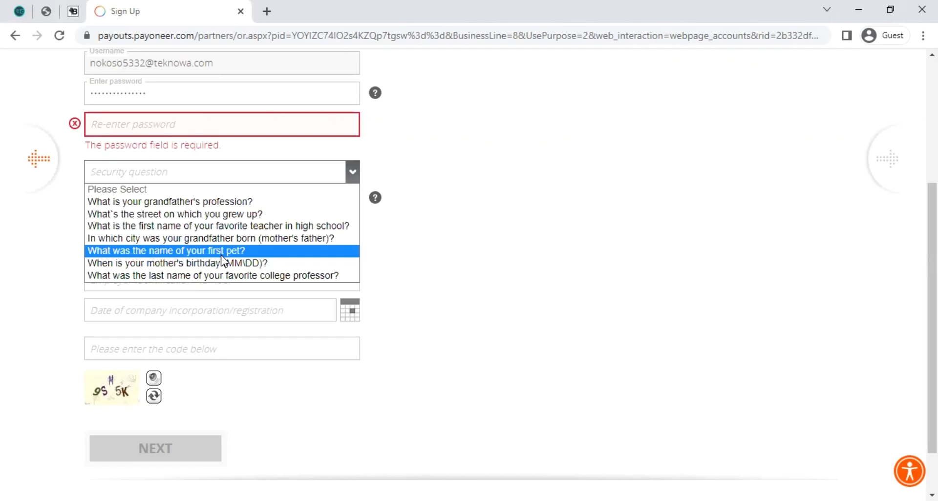
Step: Choose the 'What was the name of your first pet?' question, then type and delete an answer
click(221, 251)
click(176, 196)
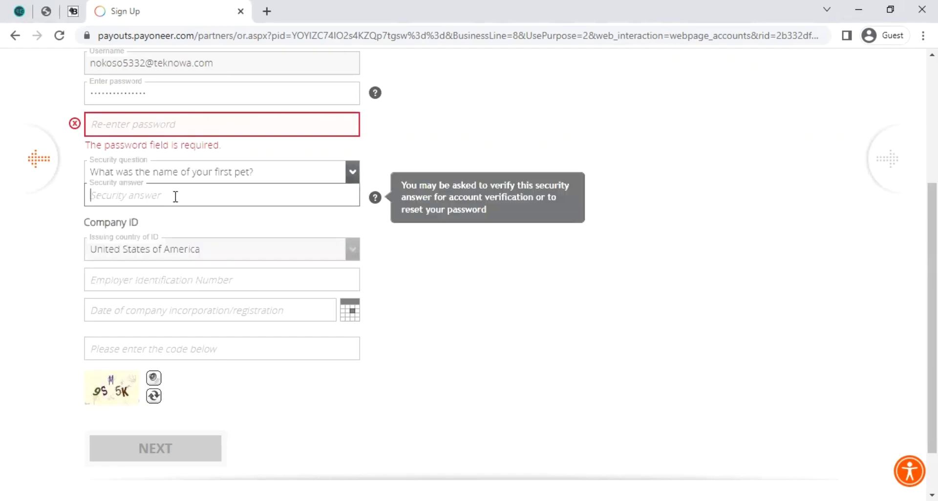
drag(130, 195, 90, 199)
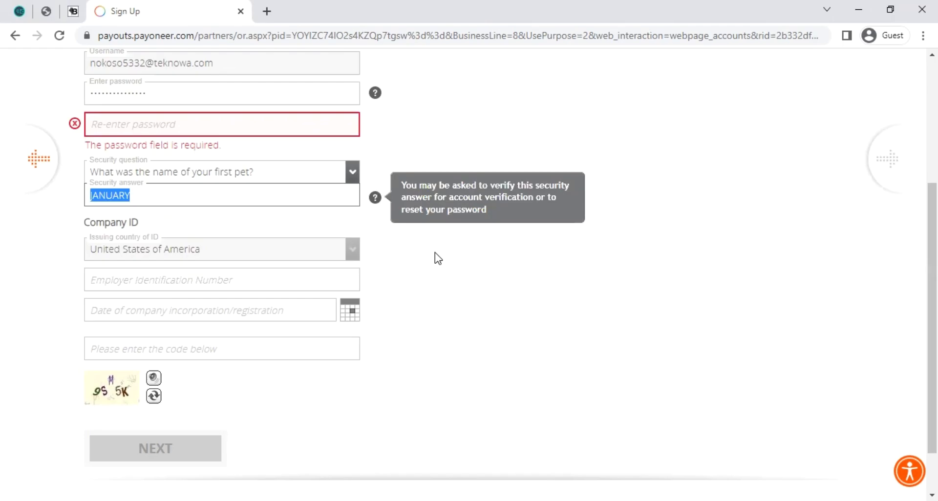
key(BackSpace)
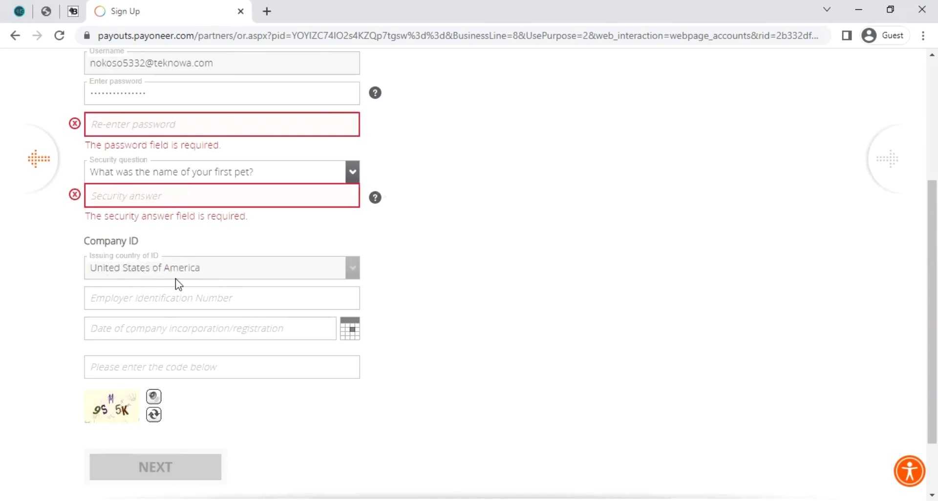
scroll(301, 288, down, 2)
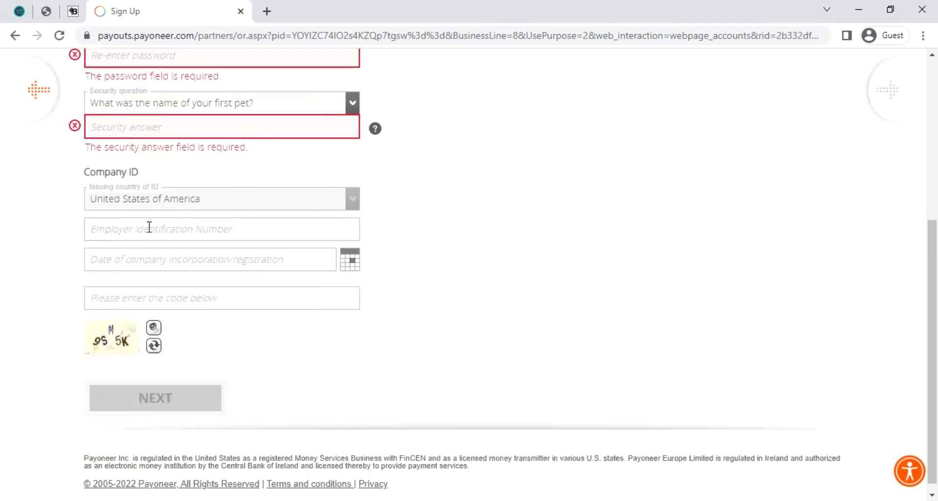
click(216, 228)
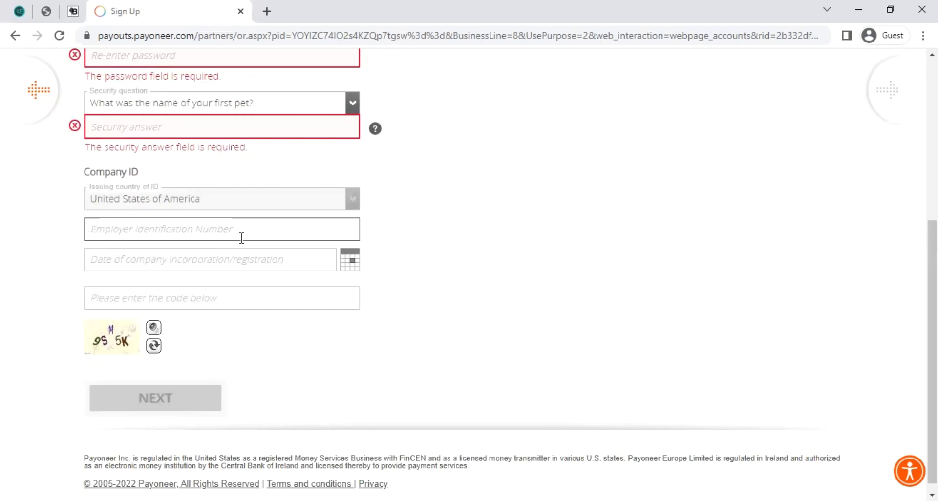
click(108, 264)
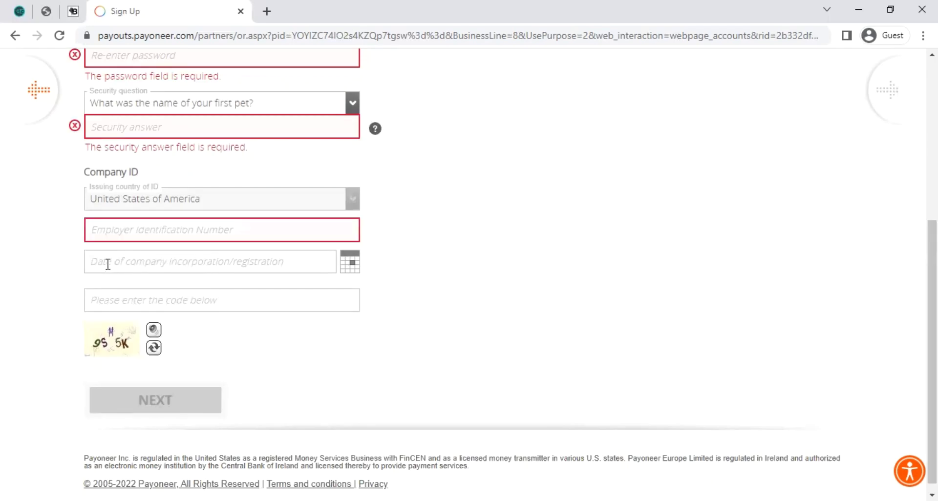
click(287, 264)
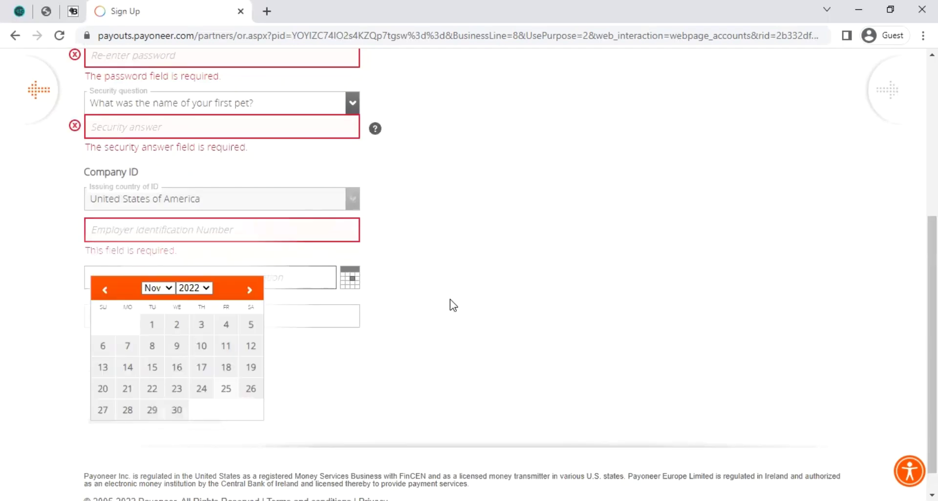
click(330, 294)
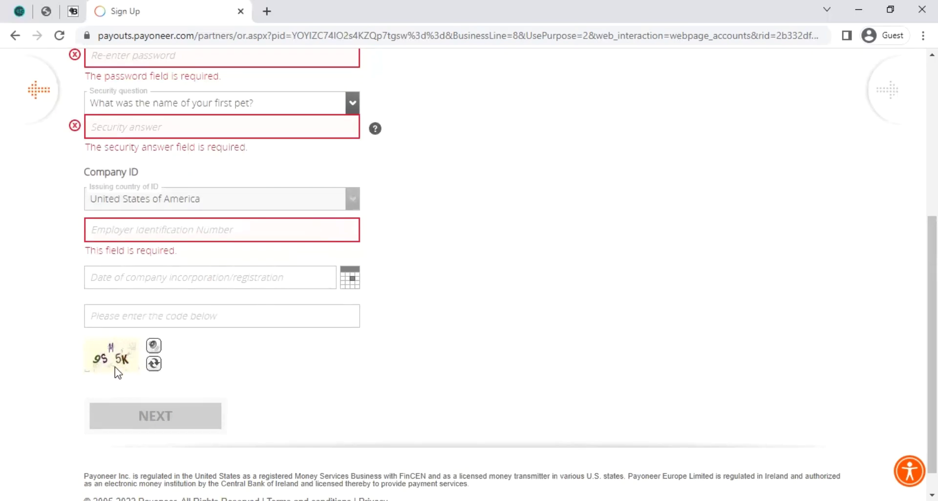
click(153, 312)
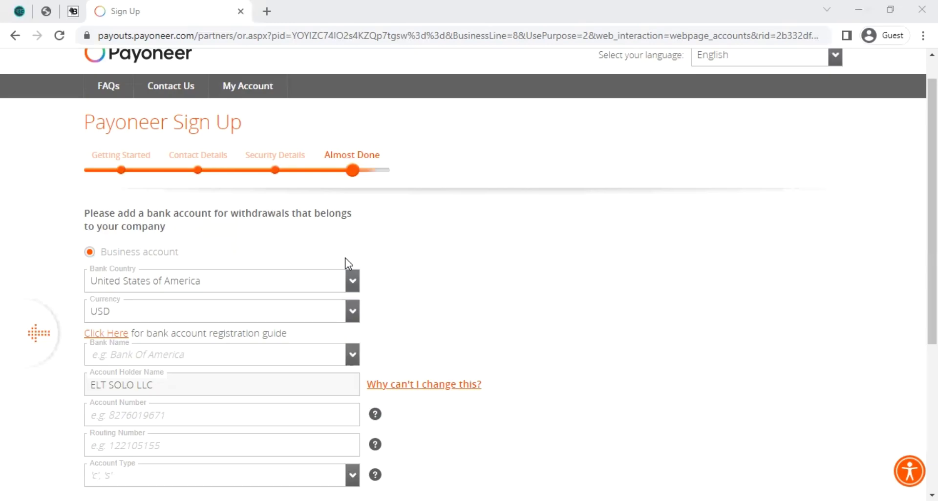
Step: Look through the bank name, account number, routing number and account type fields without filling them
scroll(318, 264, down, 3)
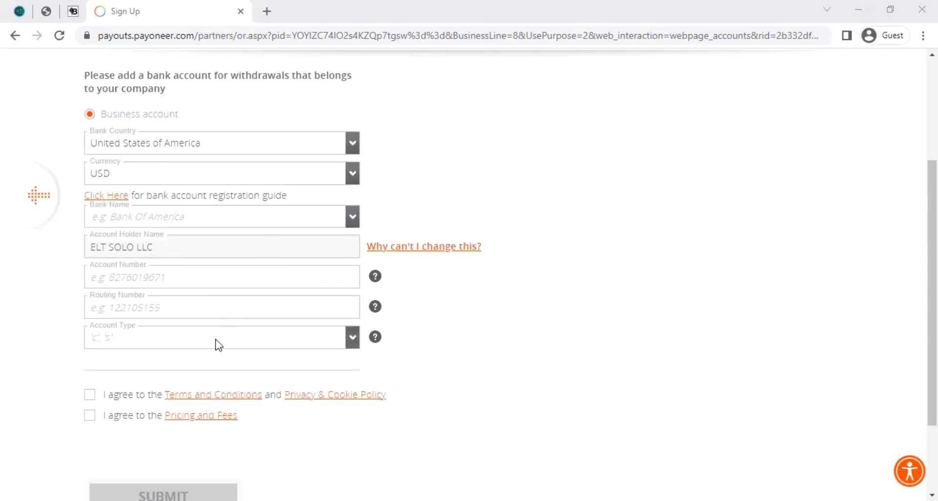
click(136, 215)
click(397, 328)
click(219, 274)
click(195, 307)
click(160, 337)
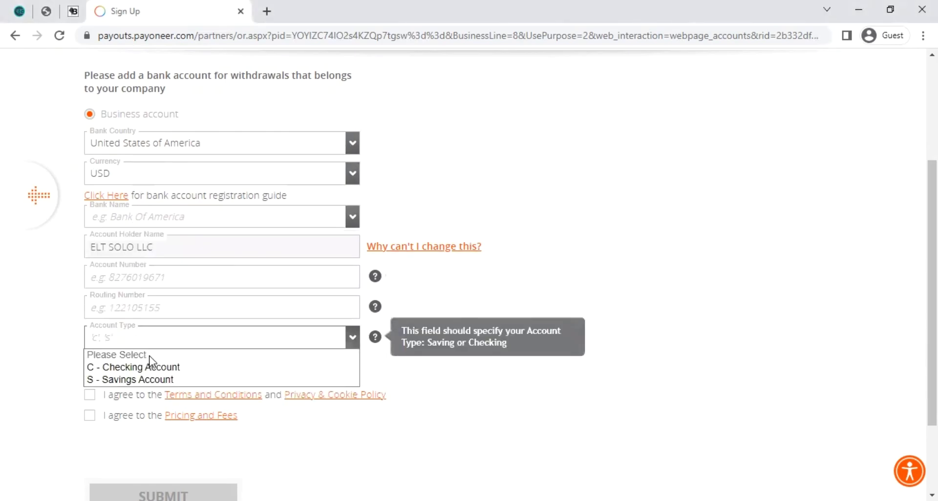
click(91, 395)
Step: Tick the Terms and Conditions and Pricing and Fees agreements, then view the routing number help
click(128, 396)
click(123, 416)
scroll(332, 288, up, 3)
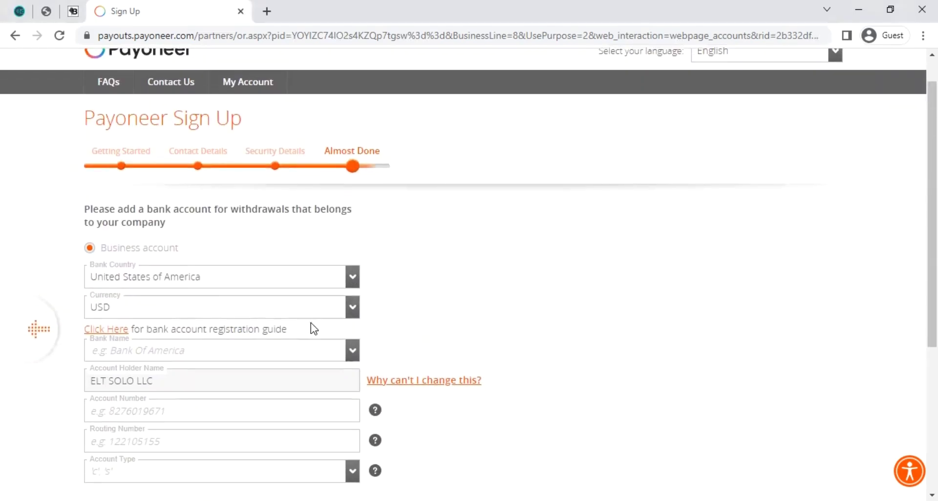
scroll(103, 416, down, 4)
scroll(379, 221, up, 3)
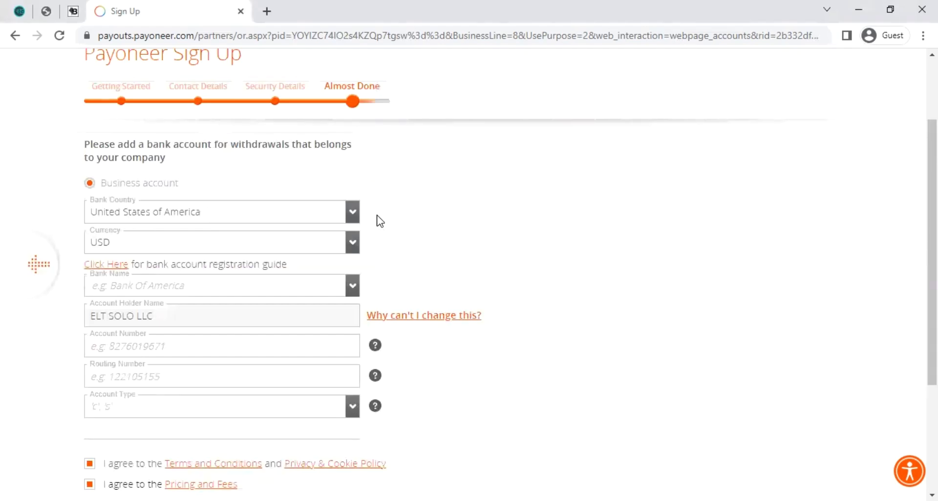
scroll(386, 224, up, 1)
scroll(385, 209, down, 1)
click(165, 366)
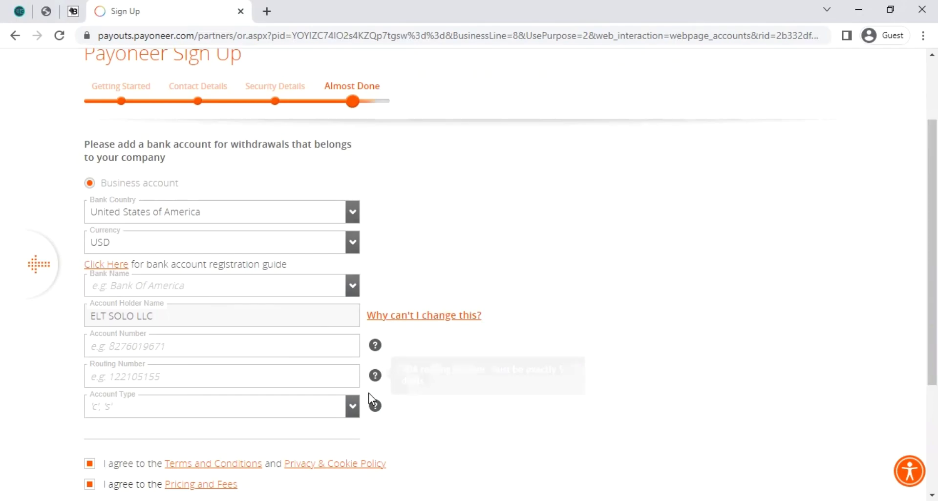
scroll(365, 391, down, 2)
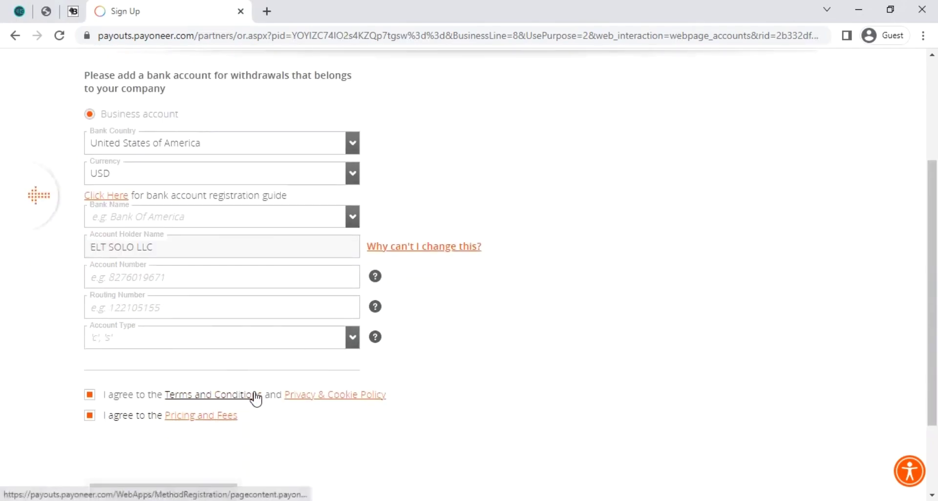
scroll(227, 387, down, 2)
scroll(215, 381, up, 1)
scroll(215, 380, up, 3)
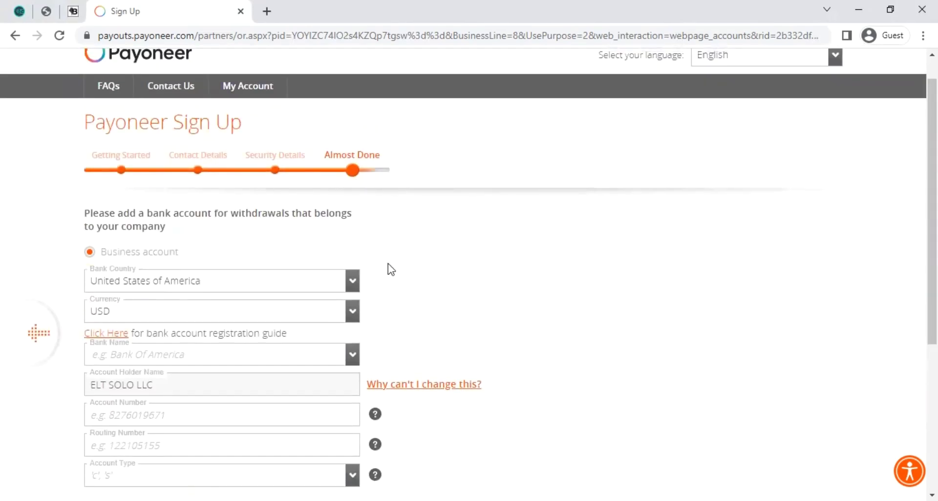
scroll(414, 404, down, 2)
scroll(182, 366, down, 4)
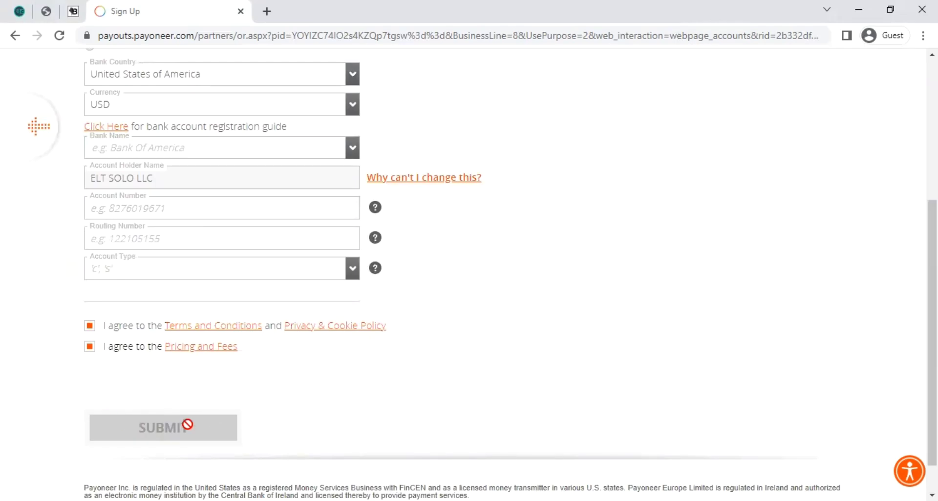
scroll(467, 324, up, 2)
scroll(467, 323, up, 3)
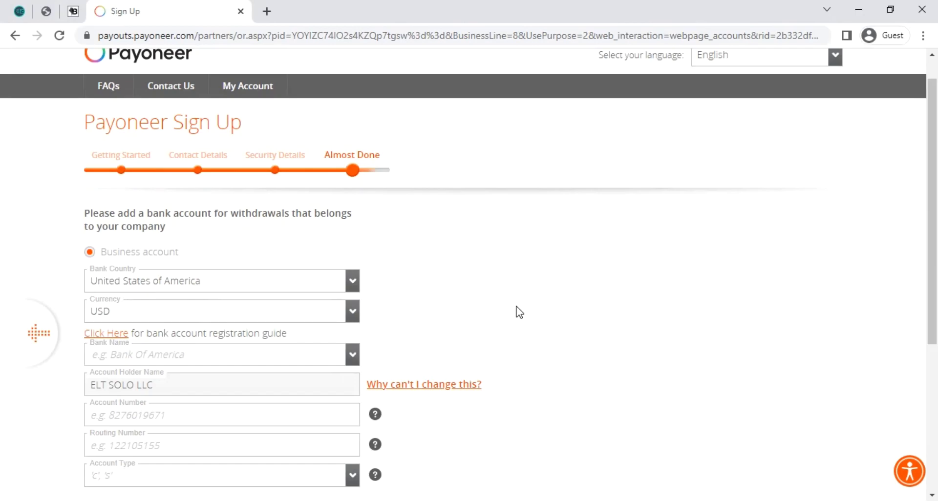
scroll(522, 282, up, 1)
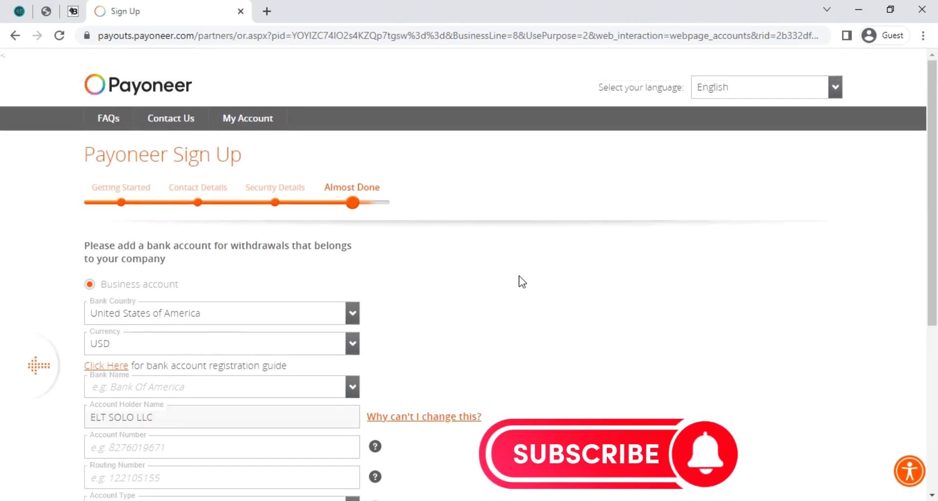
scroll(522, 281, down, 2)
scroll(556, 321, down, 2)
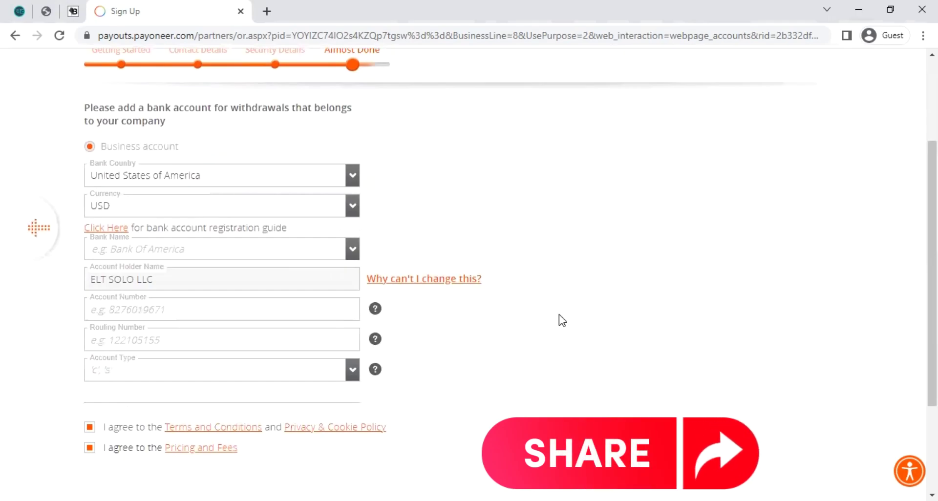